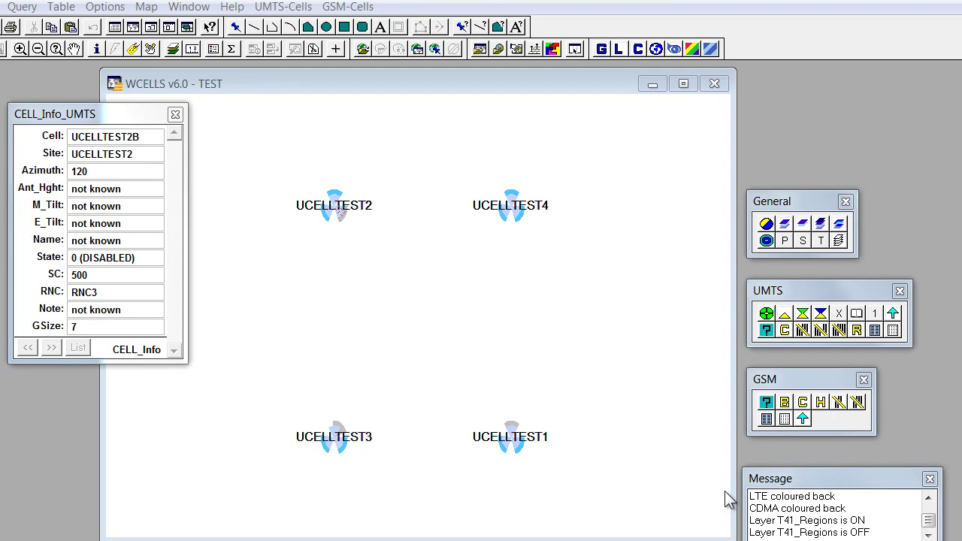
# Step: Find the UMTS cell UCELLTEST4A and centre the map window on it
pyautogui.click(767, 331)
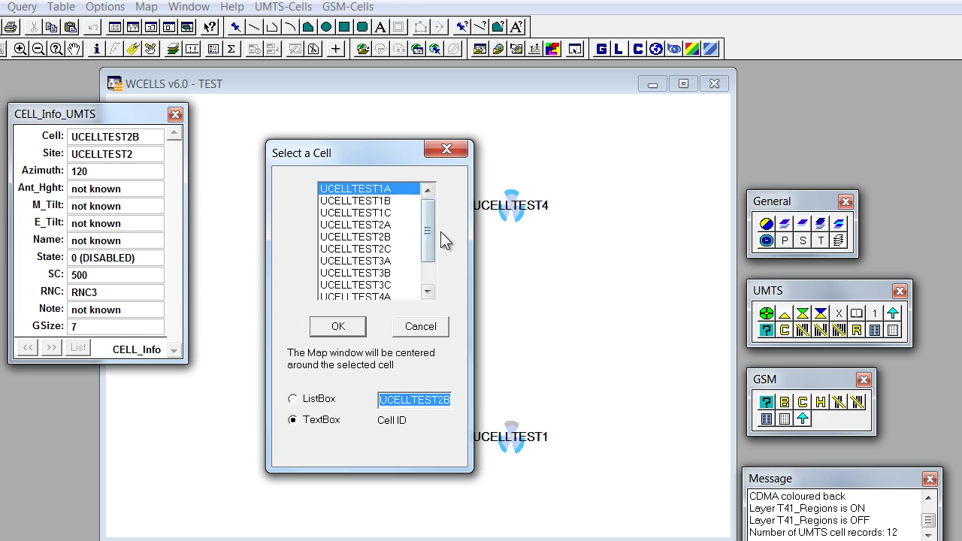
pyautogui.moveTo(429, 225); pyautogui.dragTo(441, 269)
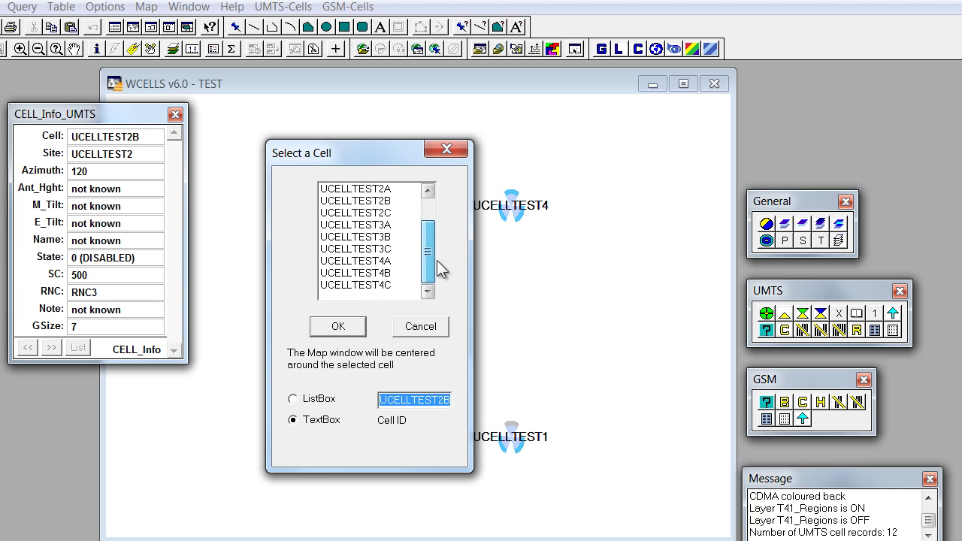
pyautogui.click(360, 261)
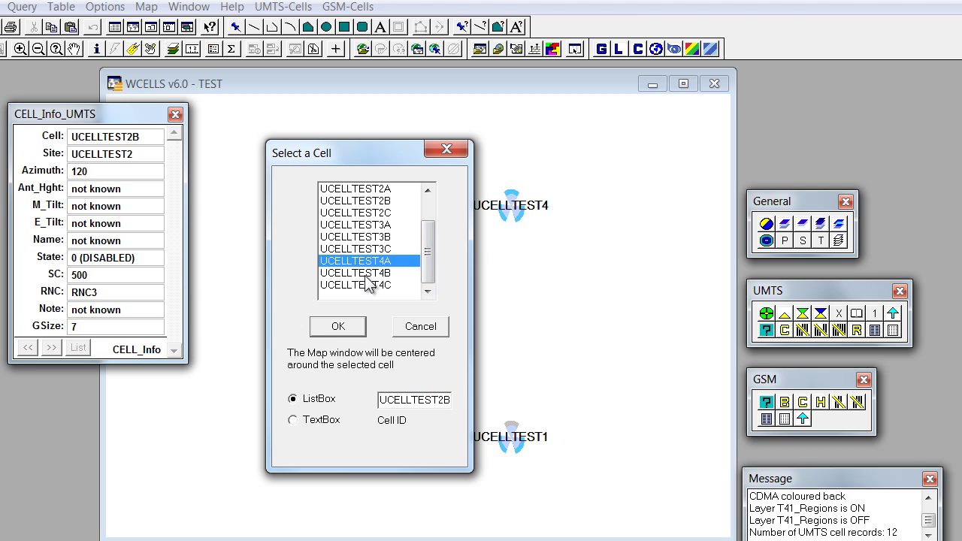
pyautogui.click(339, 327)
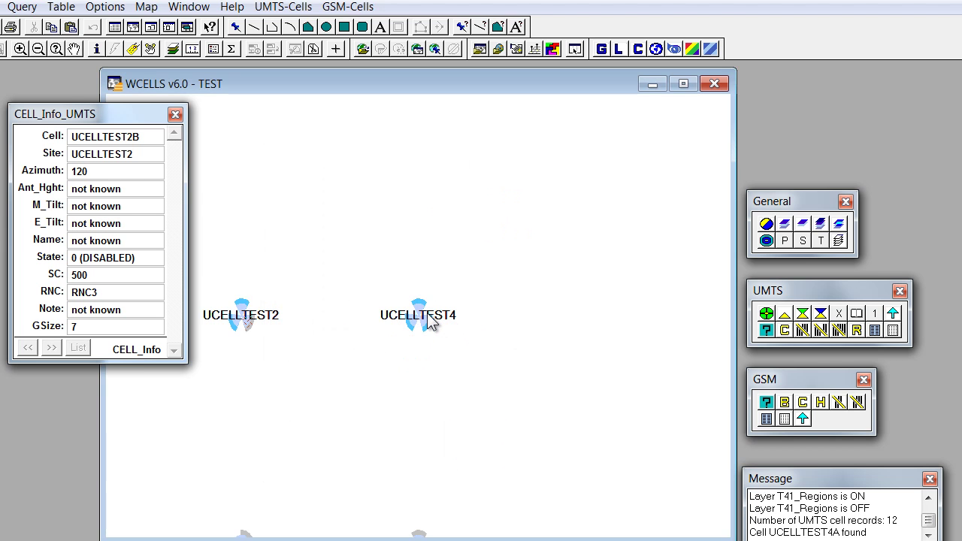
pyautogui.moveTo(424, 309)
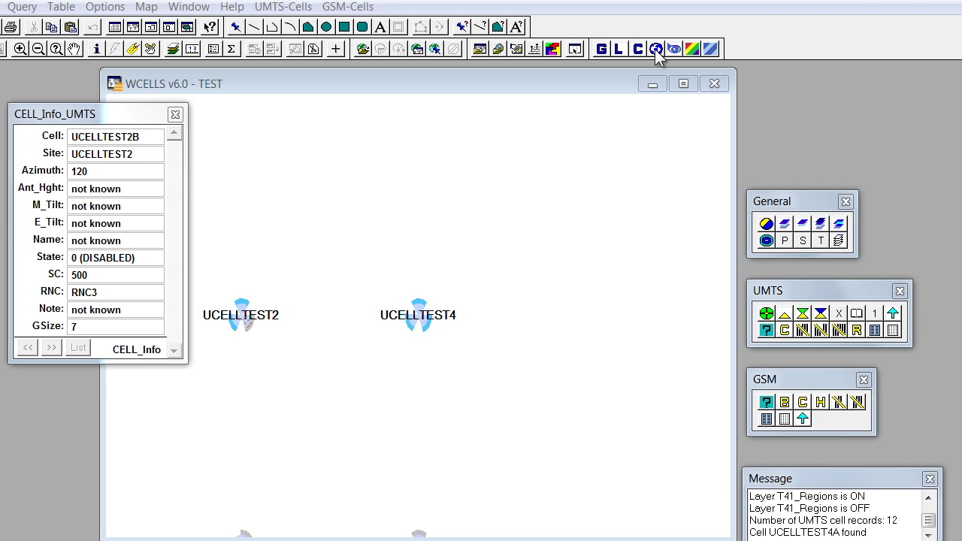
# Step: Display the Map Tools toolbar and open the Roads_Demo.TAB table from VECTORS _TEMPLATES on the map
pyautogui.click(657, 49)
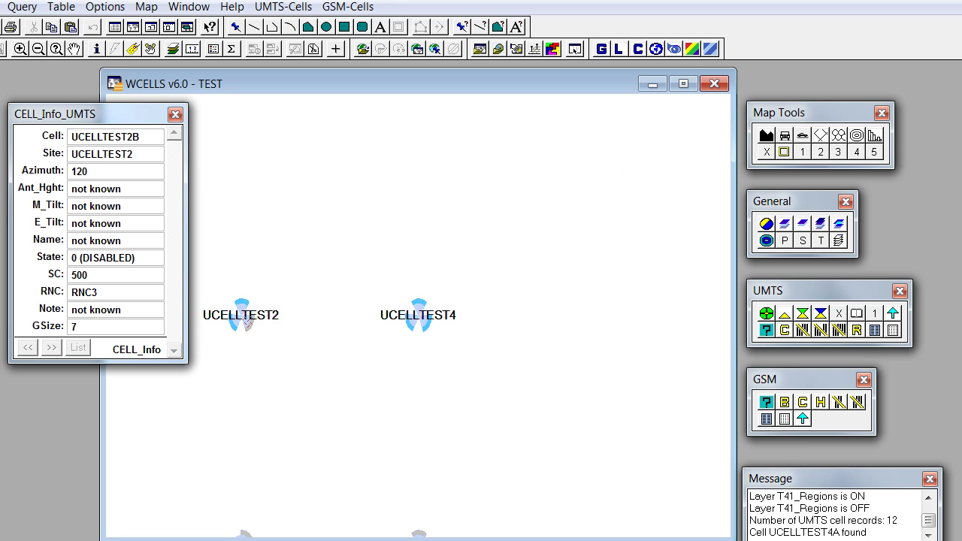
pyautogui.hotkey('alt', 'f')
pyautogui.press('Down')
pyautogui.press('Return')
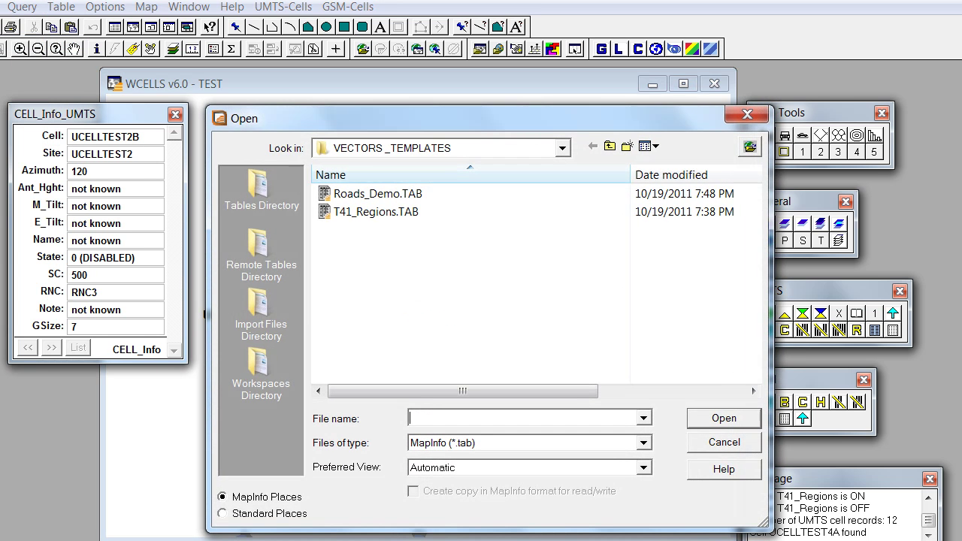
pyautogui.click(382, 200)
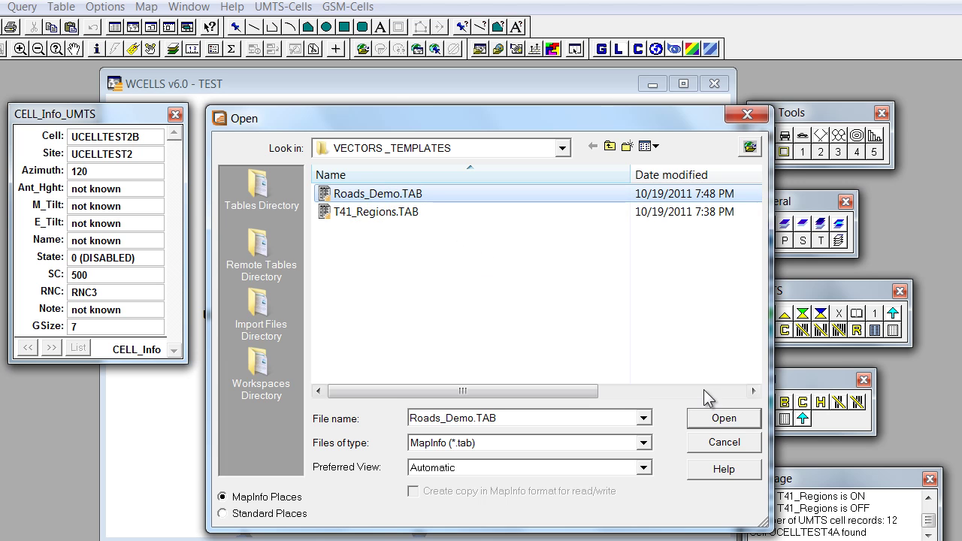
pyautogui.click(725, 420)
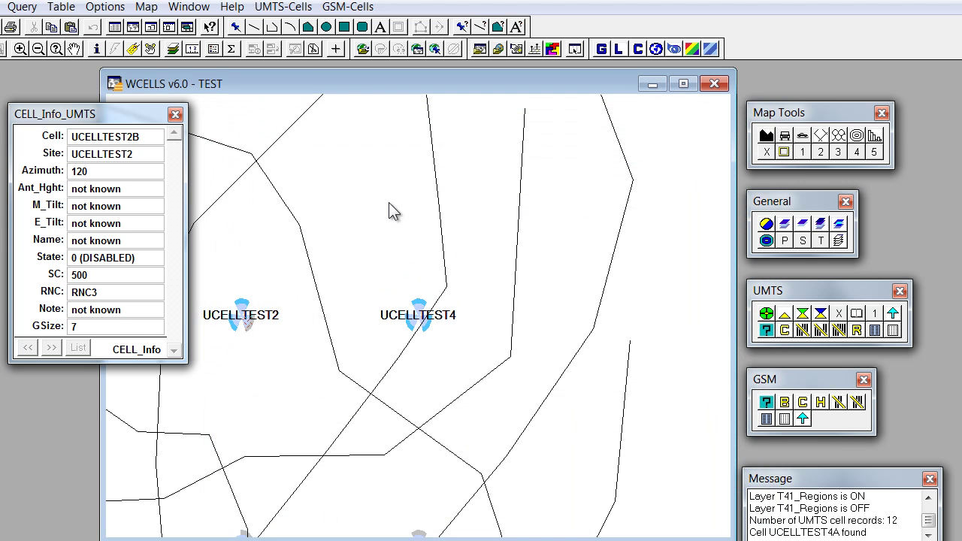
# Step: Take the road lines off the map and restore the previous map view
pyautogui.click(803, 137)
pyautogui.click(803, 137)
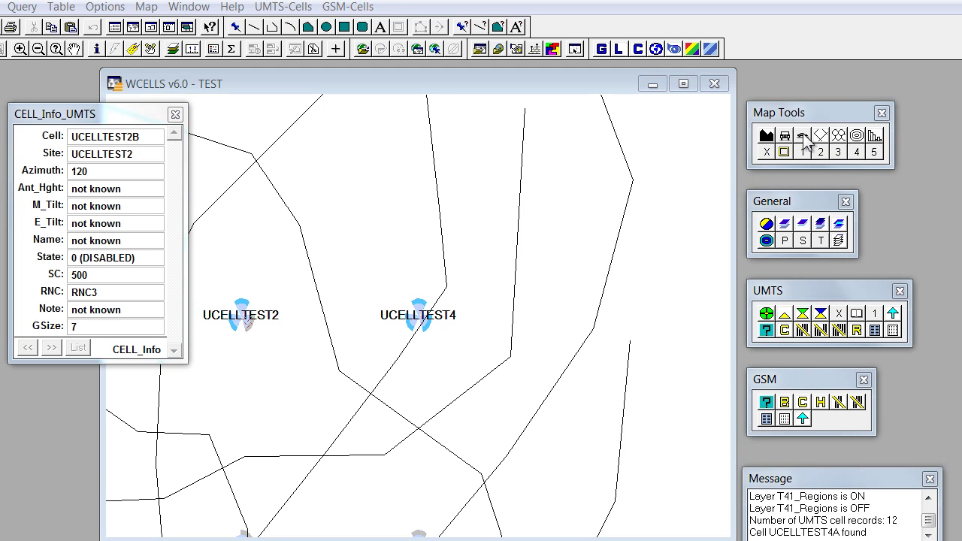
pyautogui.click(786, 151)
pyautogui.rightClick(485, 207)
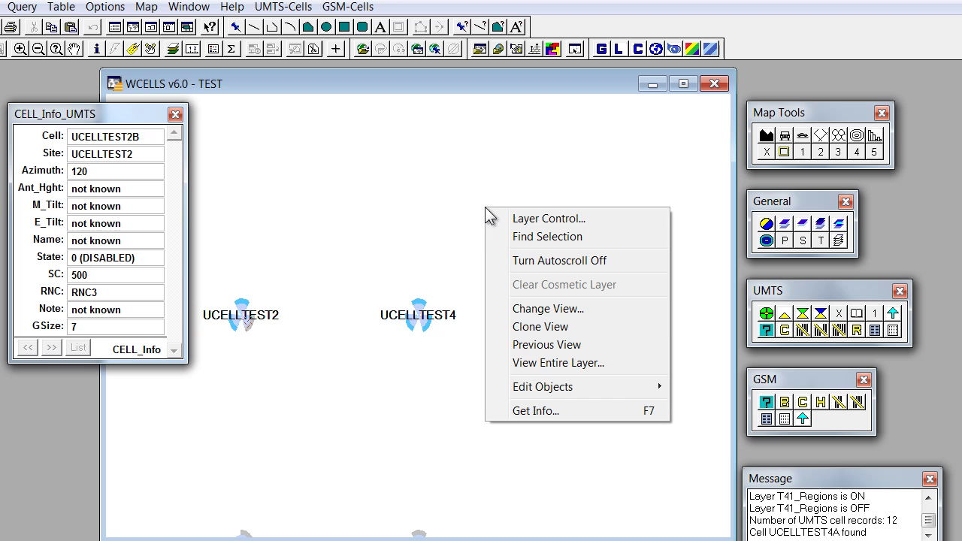
pyautogui.click(547, 347)
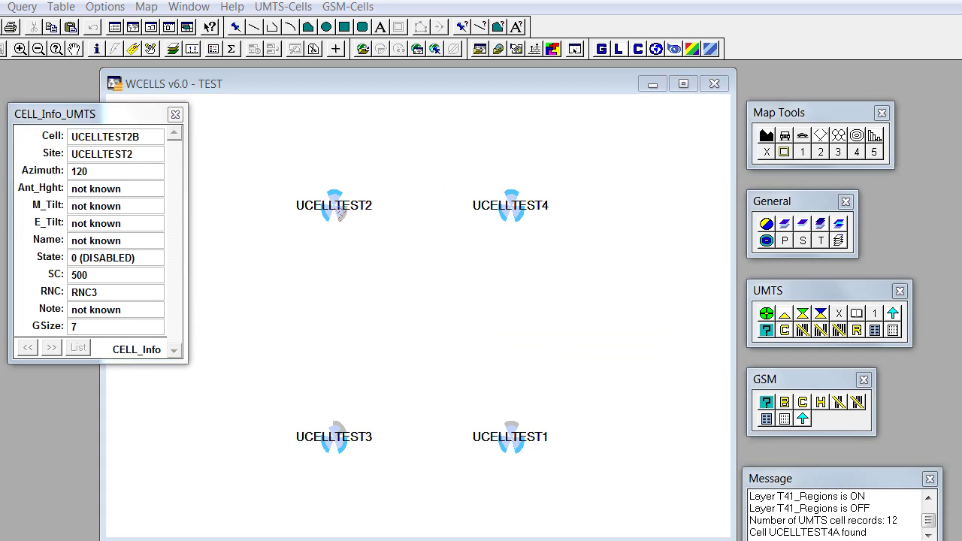
# Step: Turn off the GSM layers and bring up the cell information of UCELLTEST2A
pyautogui.click(804, 225)
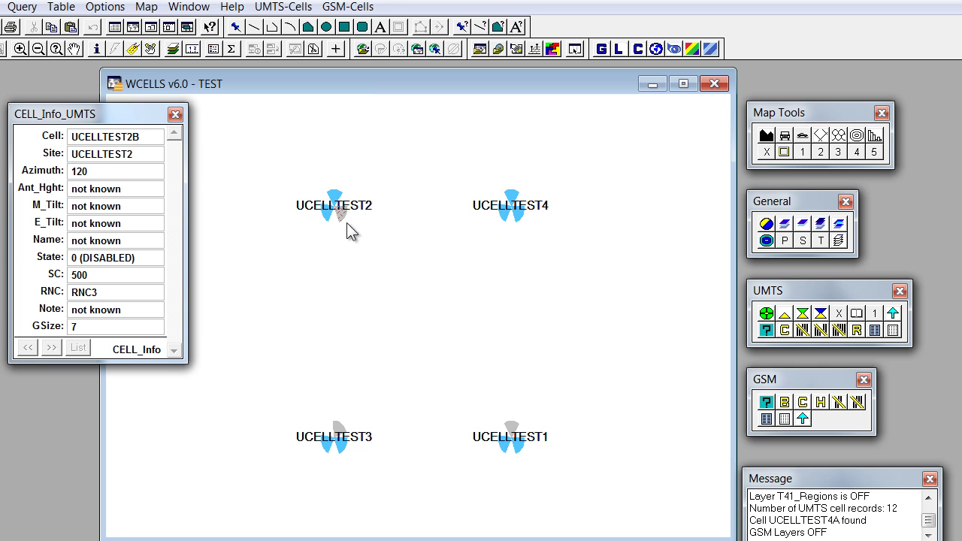
pyautogui.click(335, 199)
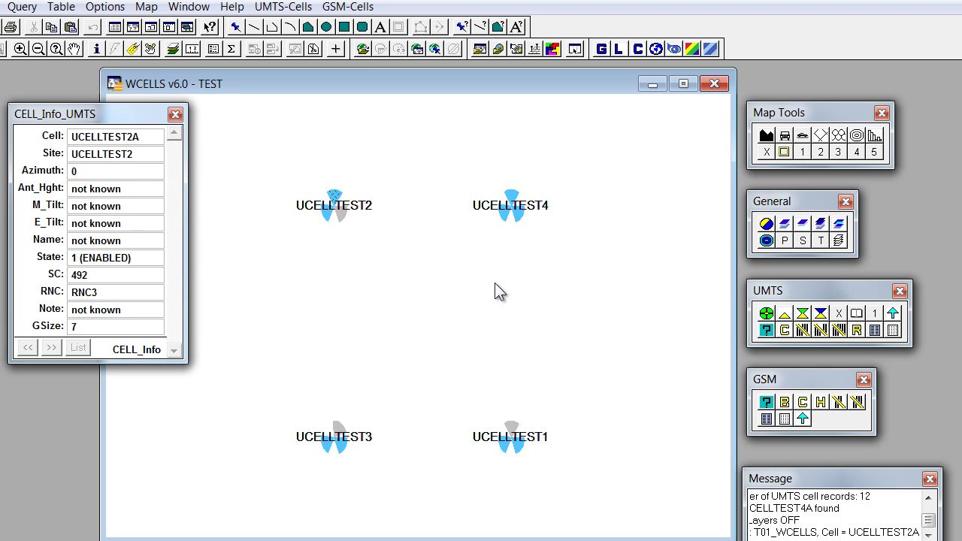
# Step: Set the UMTS cell size to 10 for all visible cells and check the information of UCELLTEST2A and UCELLTEST4A
pyautogui.click(279, 7)
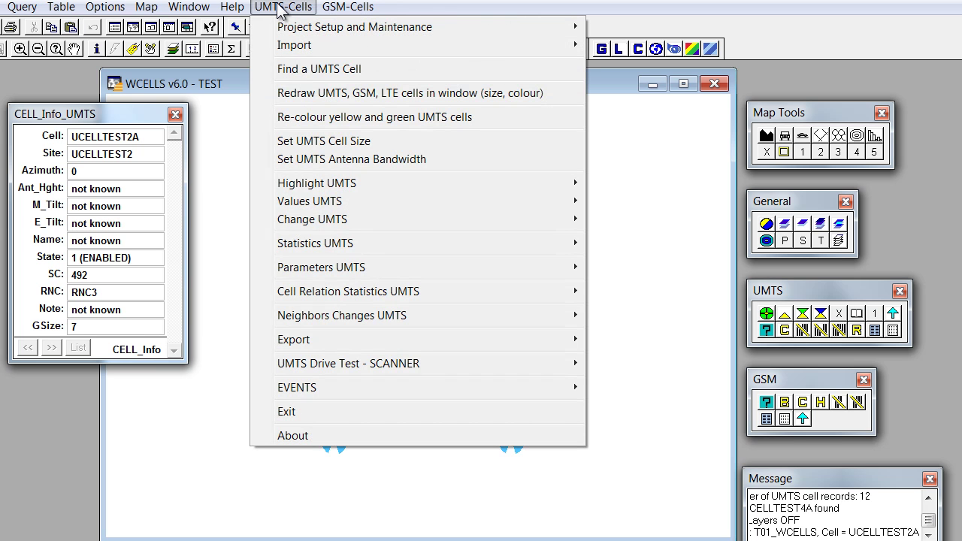
pyautogui.click(337, 143)
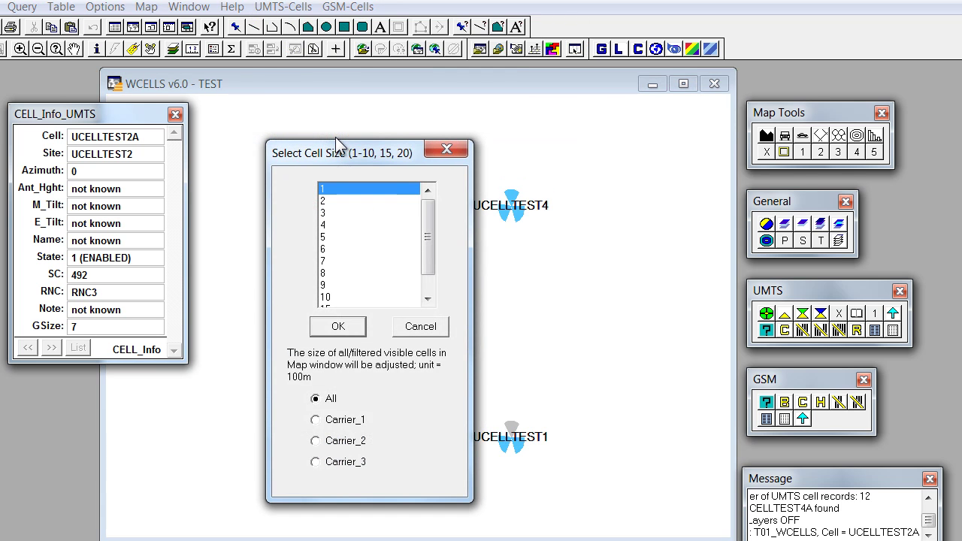
pyautogui.moveTo(343, 151); pyautogui.dragTo(553, 129)
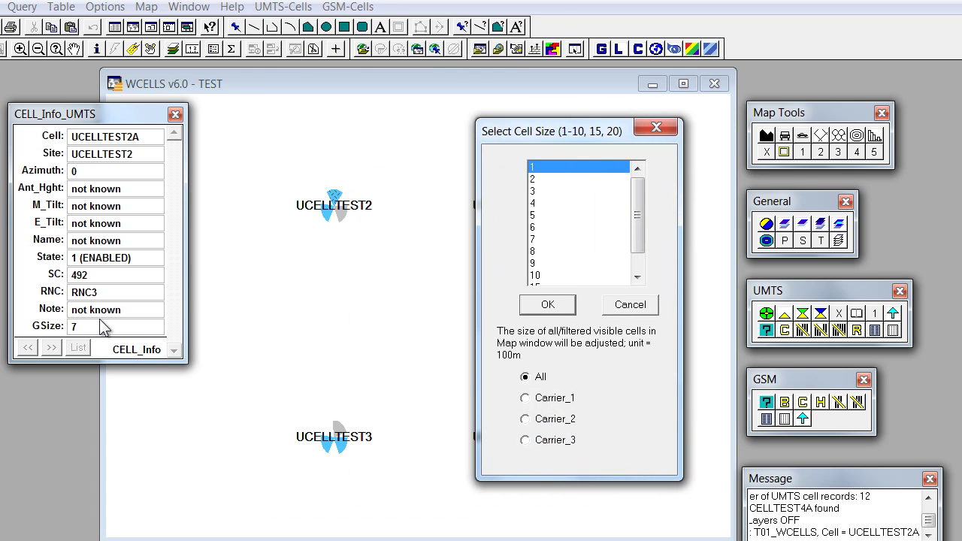
pyautogui.moveTo(639, 242); pyautogui.dragTo(639, 273)
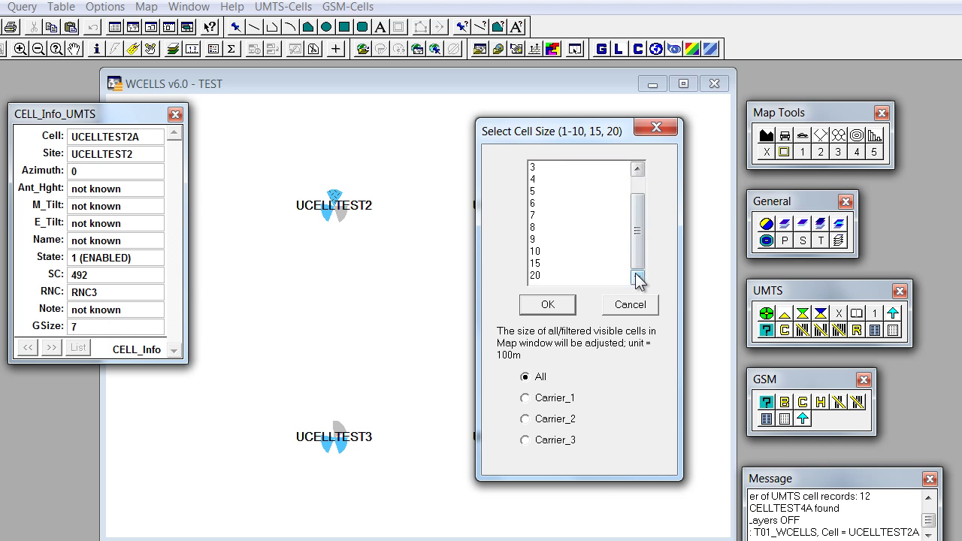
pyautogui.click(538, 255)
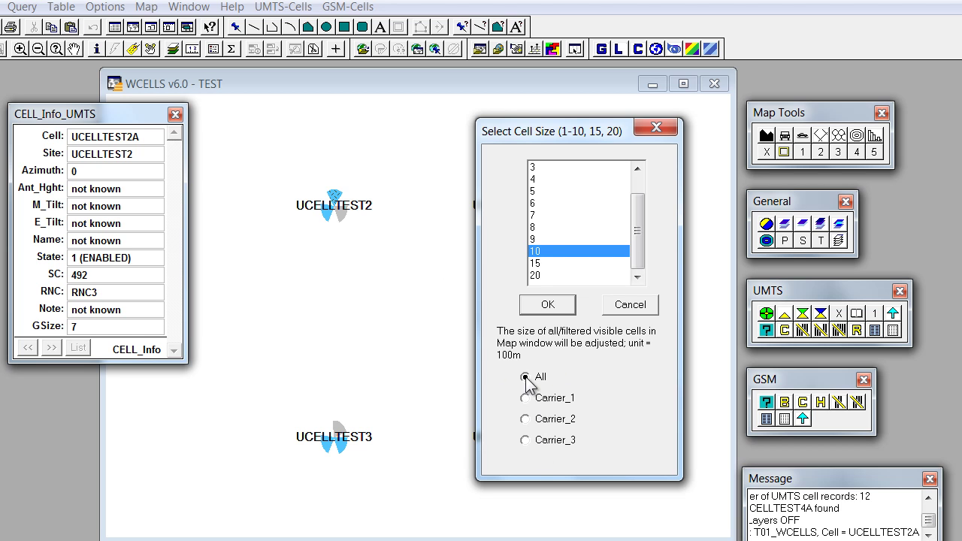
pyautogui.click(553, 306)
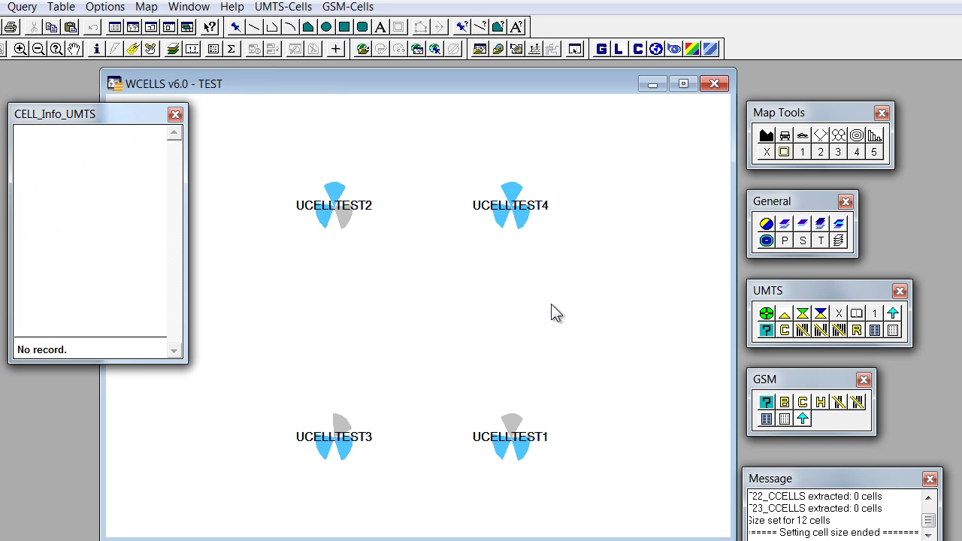
pyautogui.click(339, 189)
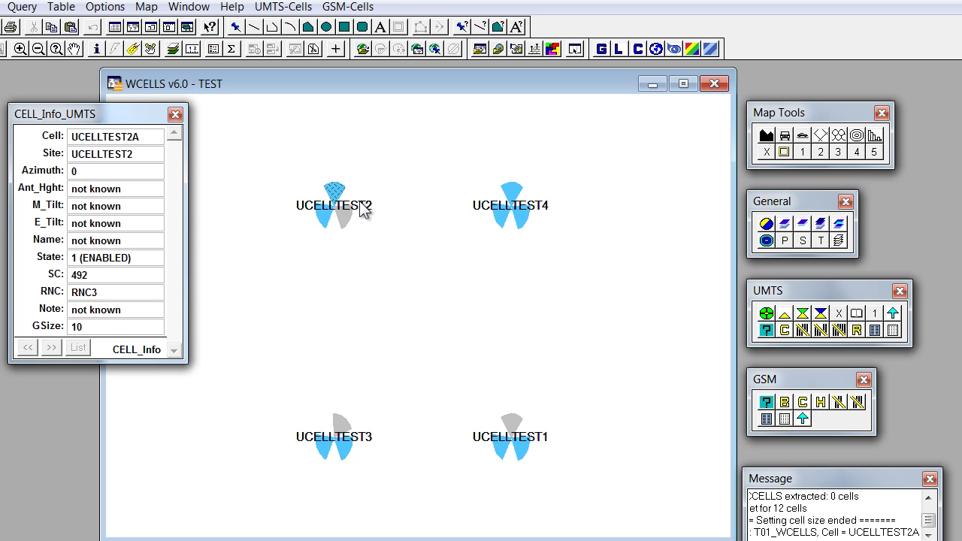
pyautogui.click(514, 194)
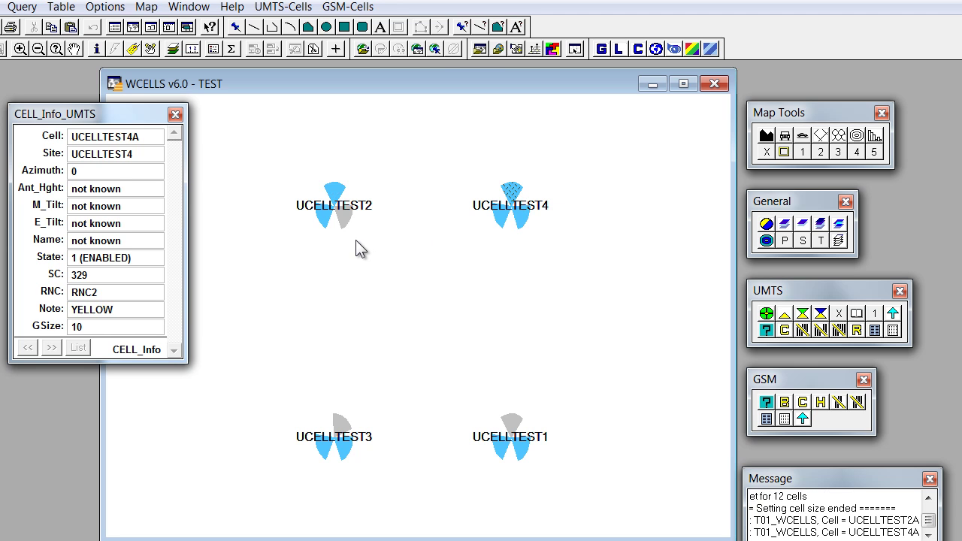
# Step: Set the UMTS antenna bandwidth to 90 for all visible cells and check the information of cell UCELLTEST2A
pyautogui.click(284, 7)
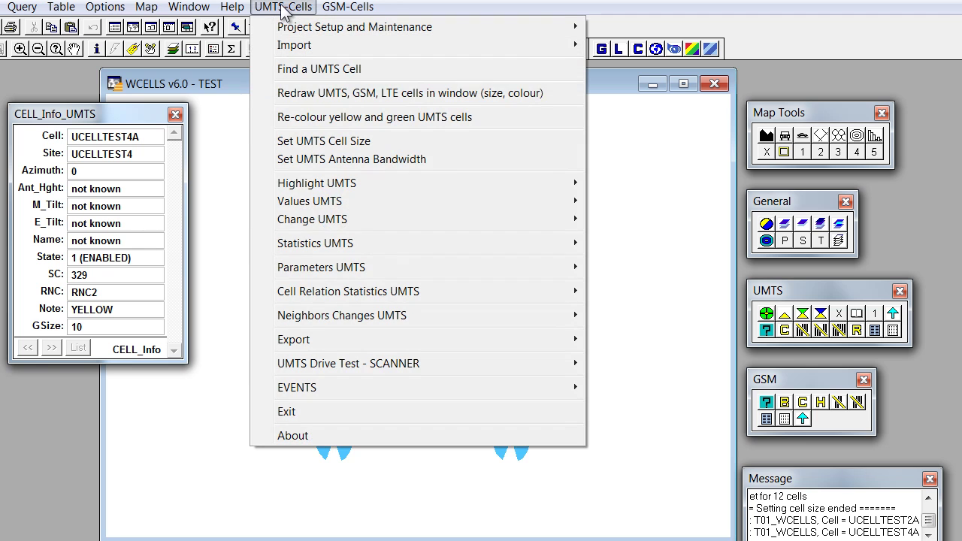
pyautogui.click(325, 159)
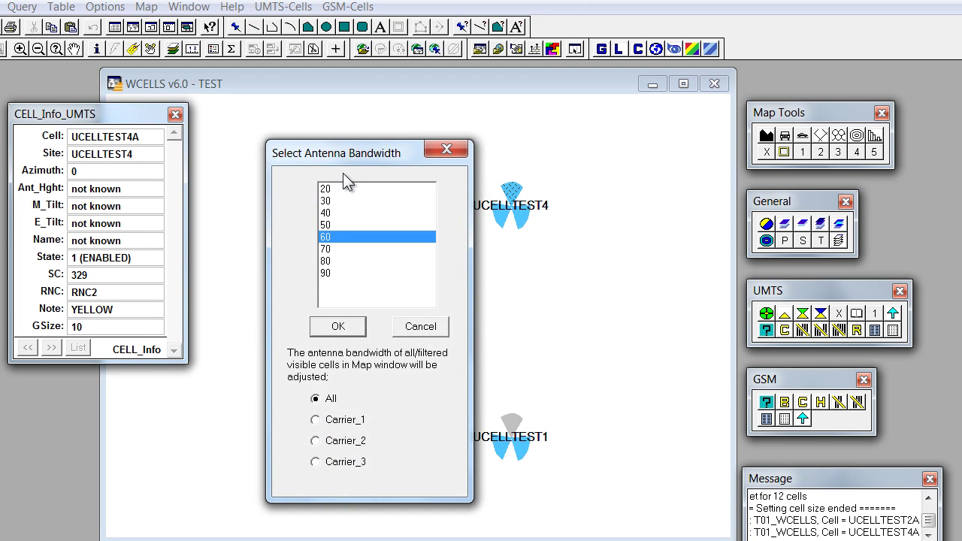
pyautogui.moveTo(348, 154); pyautogui.dragTo(569, 125)
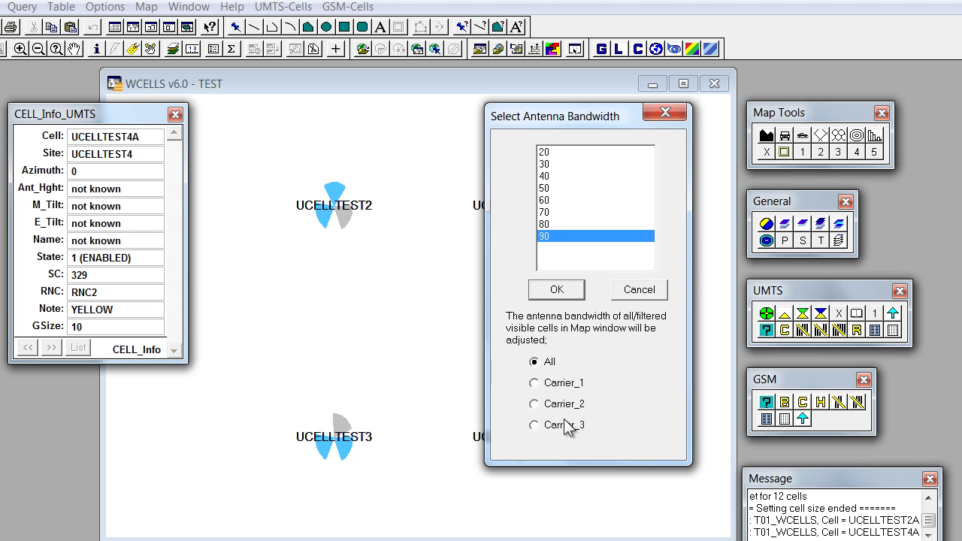
pyautogui.click(560, 289)
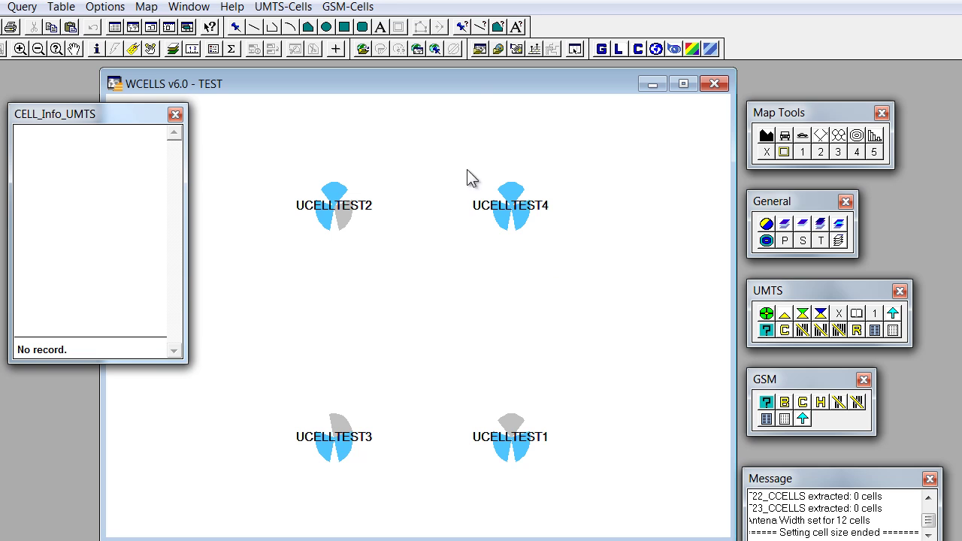
pyautogui.click(342, 249)
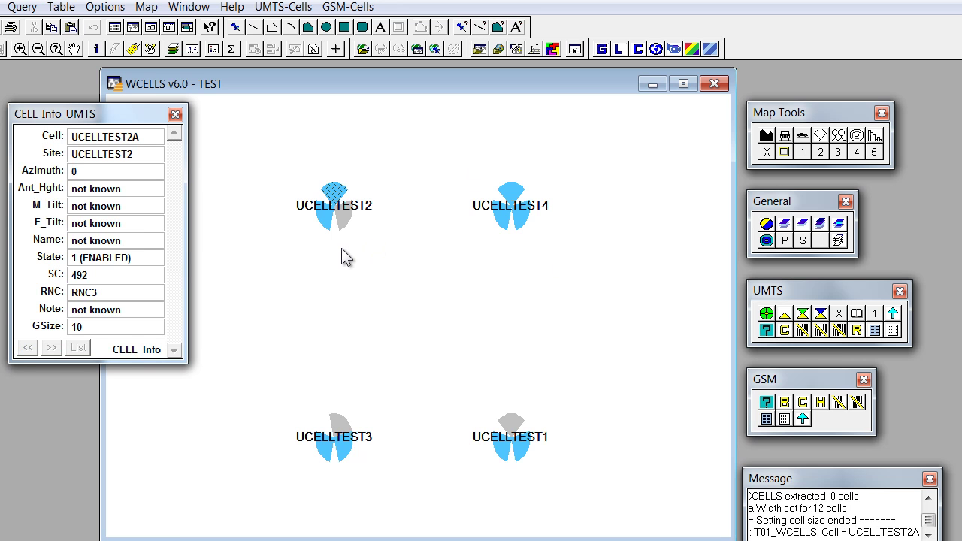